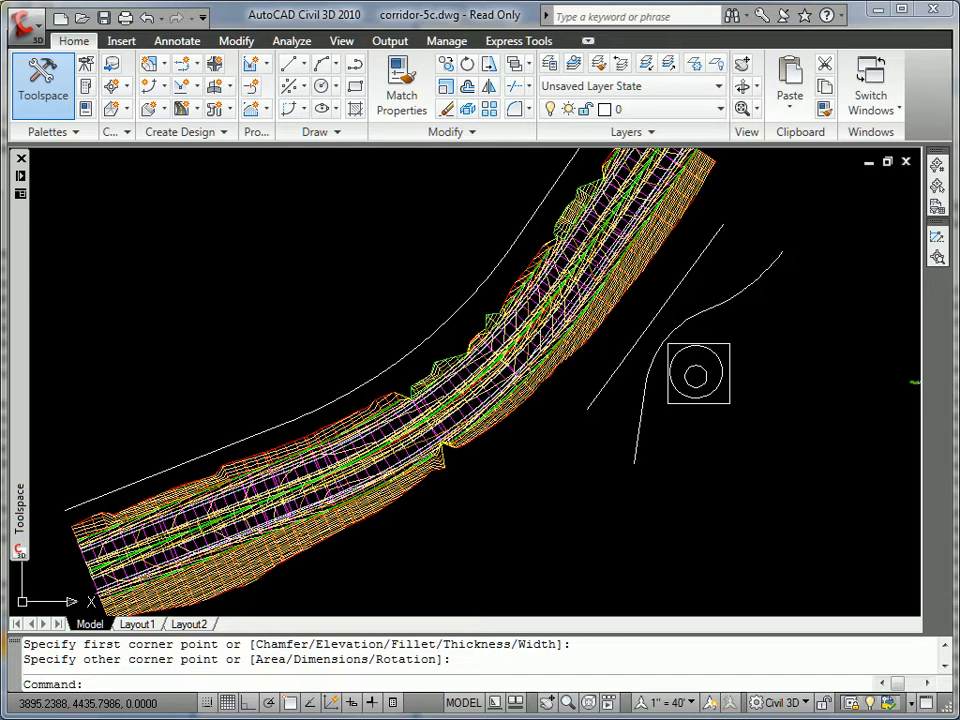
- Calculate the minimum distance between the outer circle and the inner circle inside the square
mouse_move(20, 350)
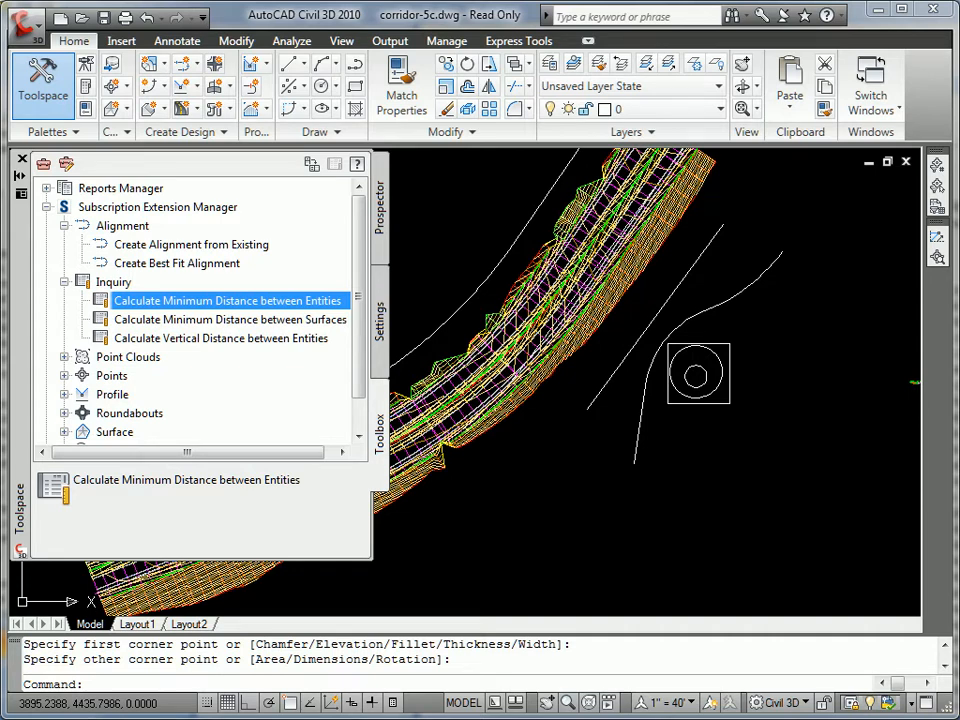
right_click(192, 302)
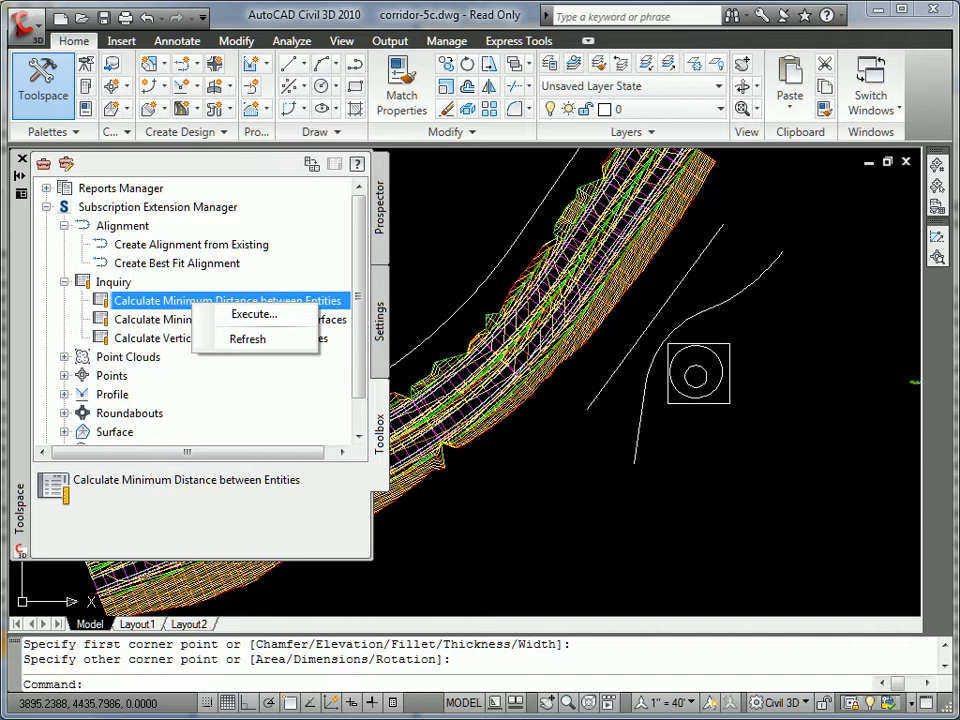
key(Escape)
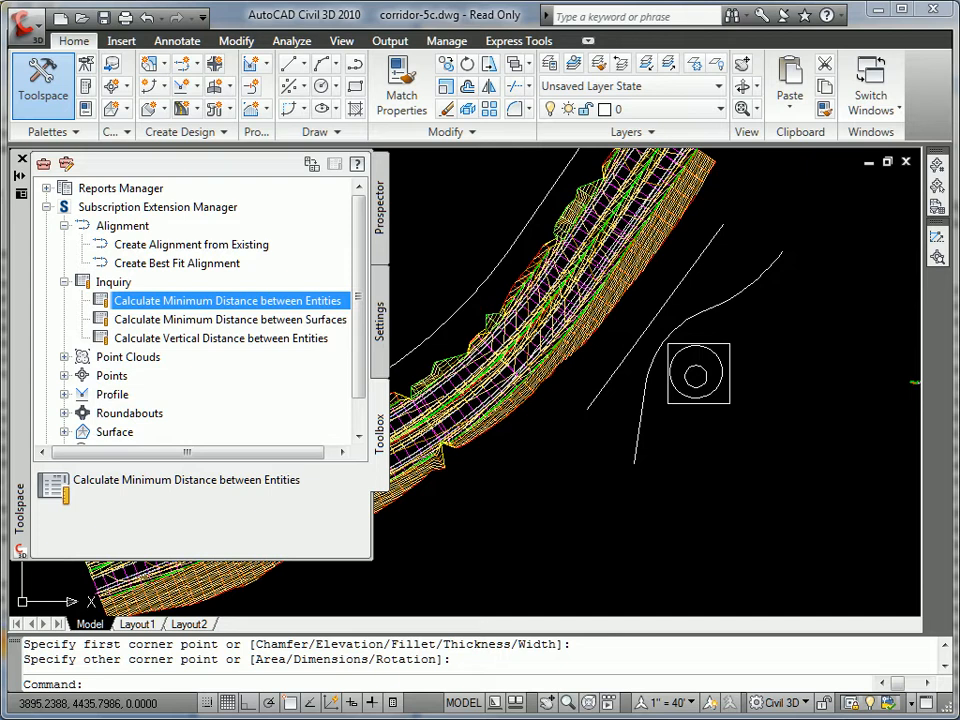
right_click(145, 302)
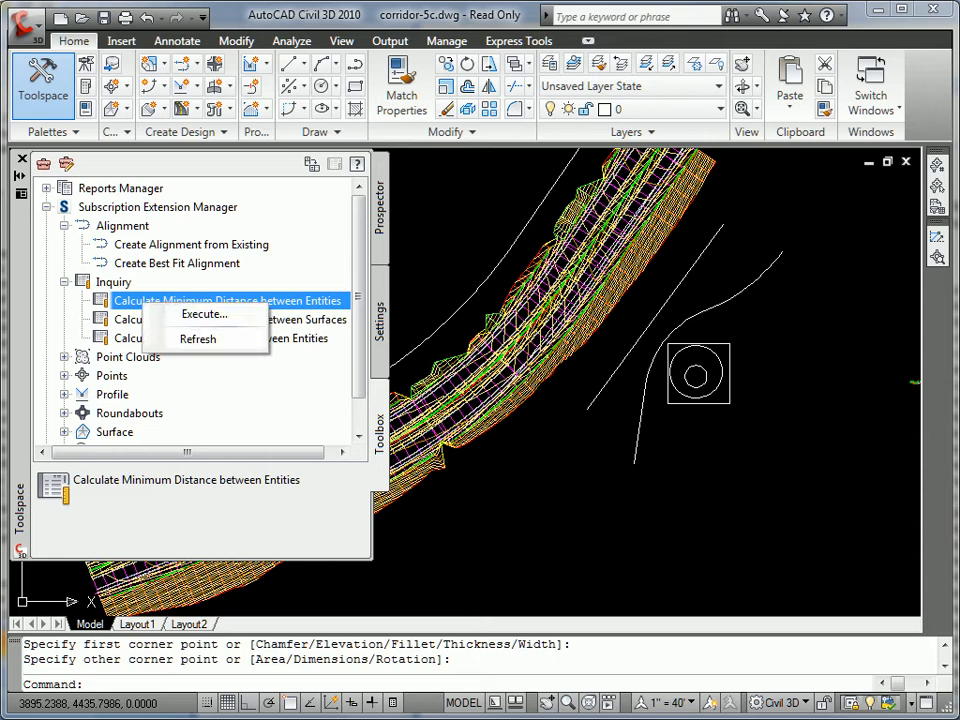
click(204, 314)
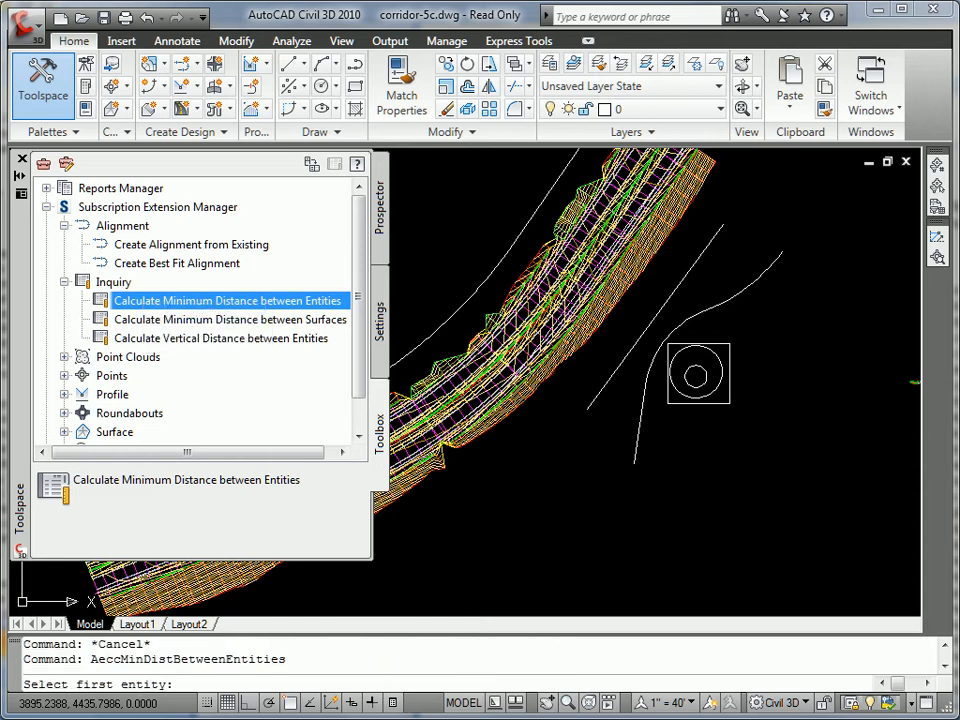
scroll(696, 378, up, 3)
middle_drag(731, 384, 593, 411)
scroll(591, 413, up, 4)
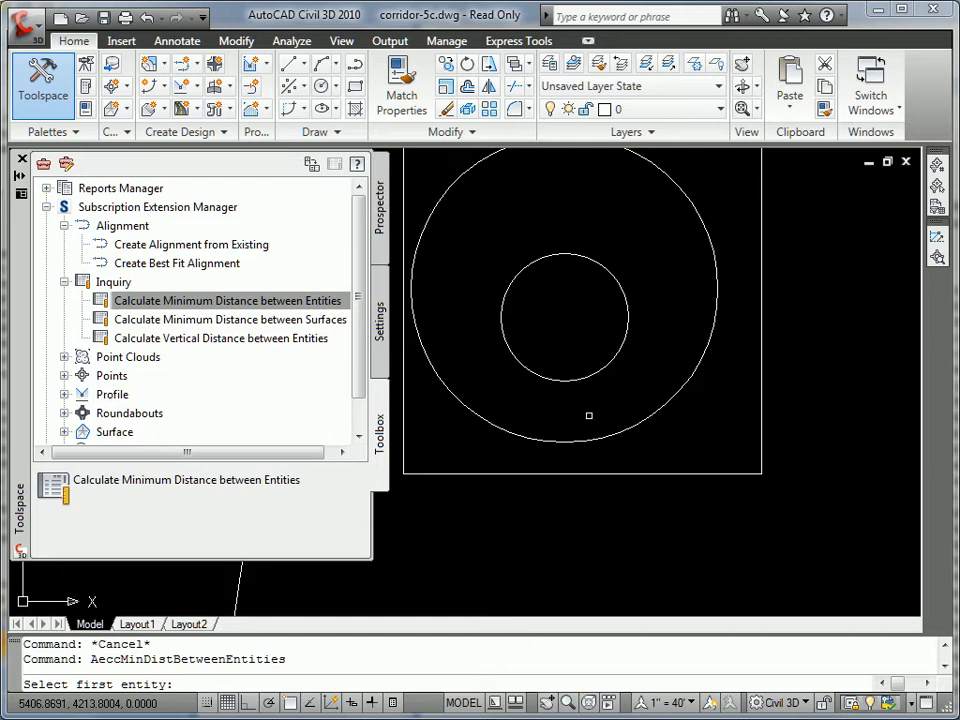
middle_drag(563, 407, 572, 451)
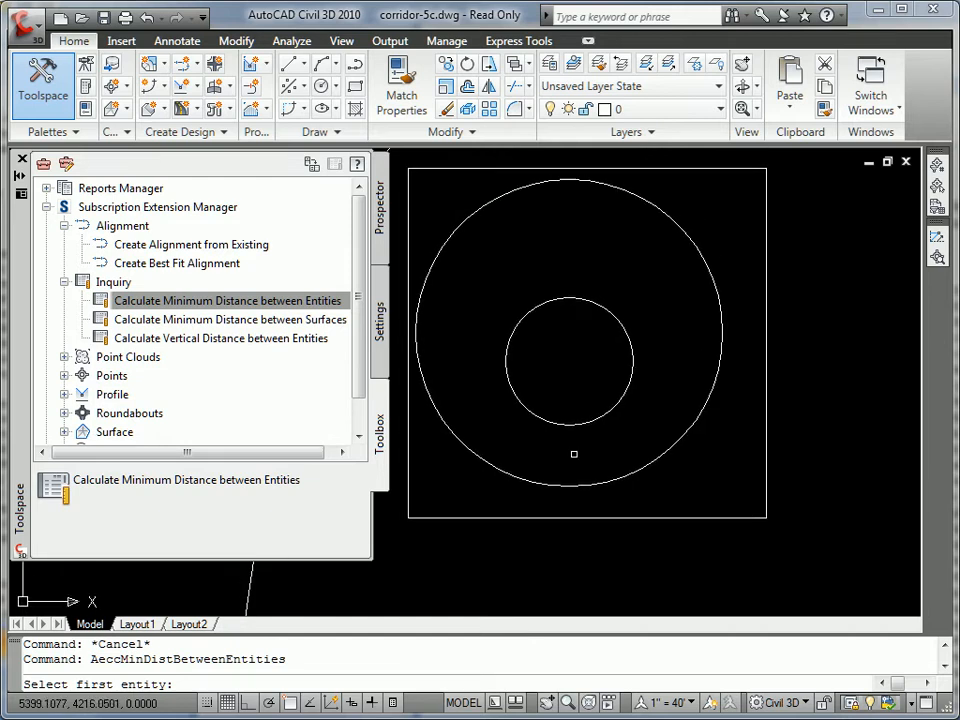
click(577, 485)
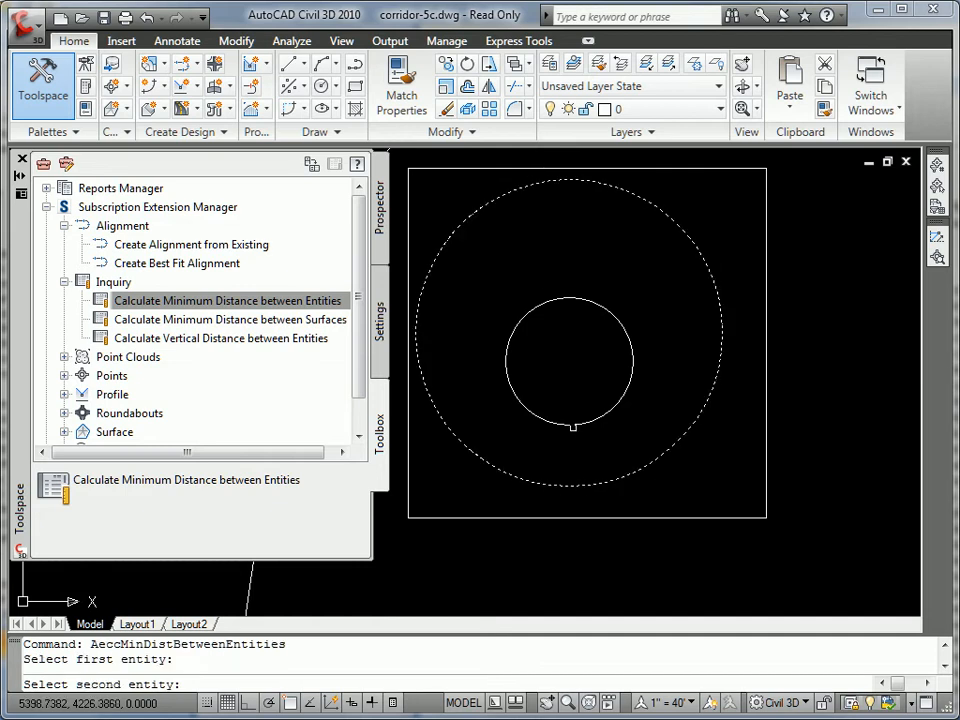
click(572, 428)
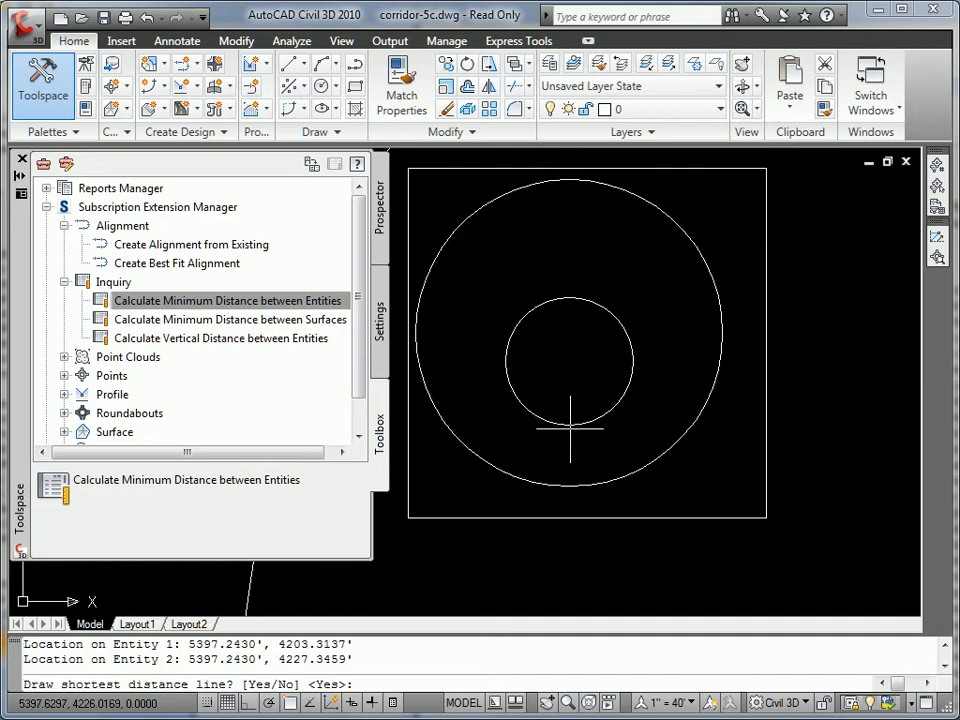
- Review the reported minimum distance in the text window and draw the shortest distance line between the two circles
key(F2)
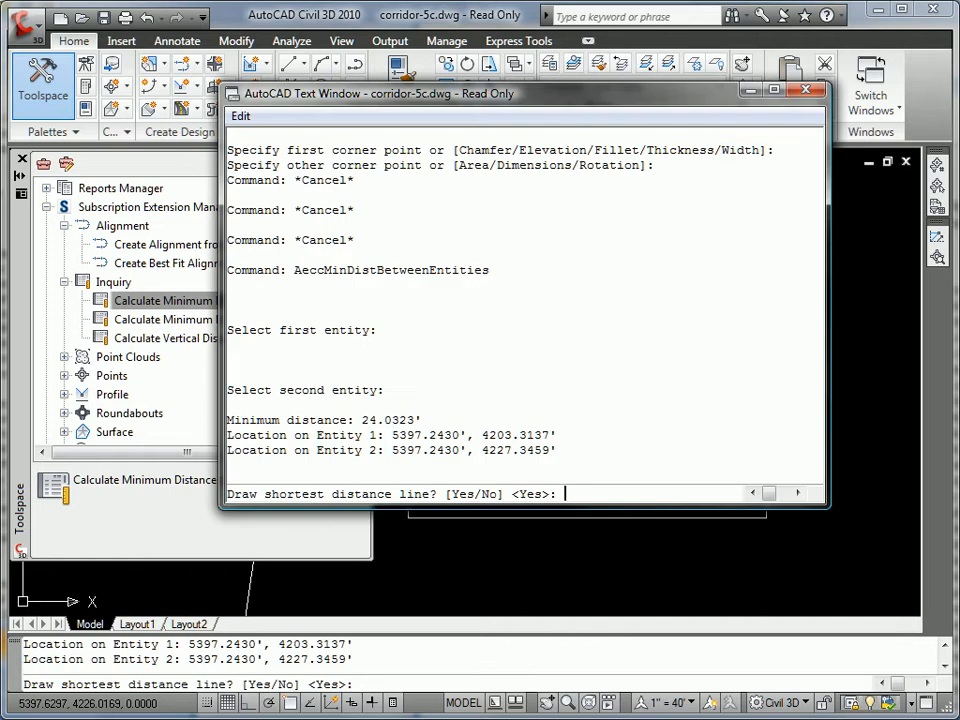
drag(423, 420, 362, 420)
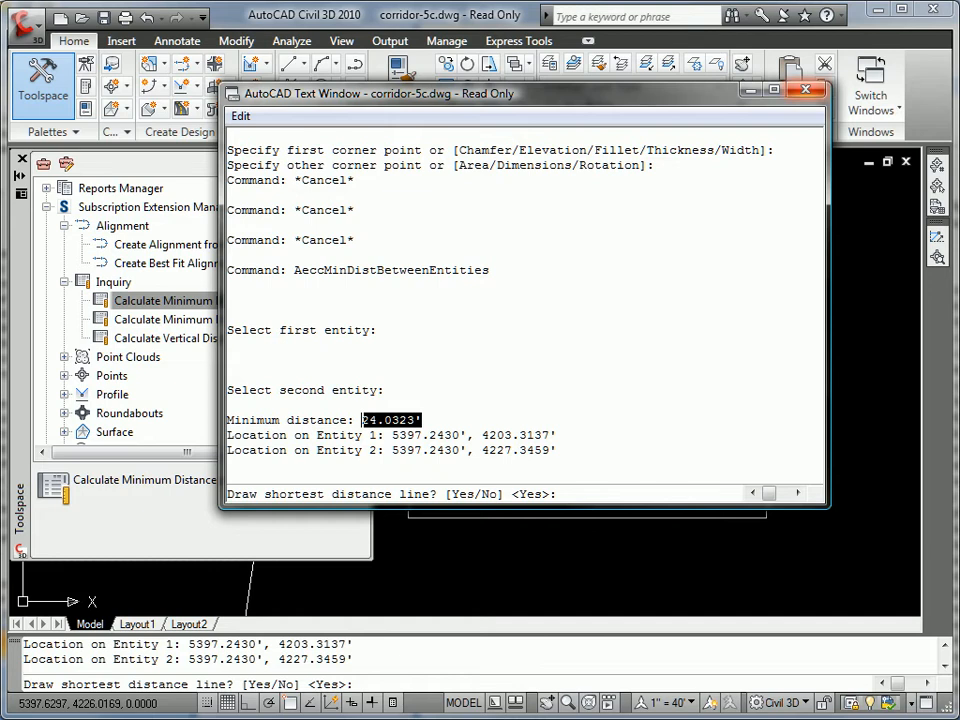
click(805, 90)
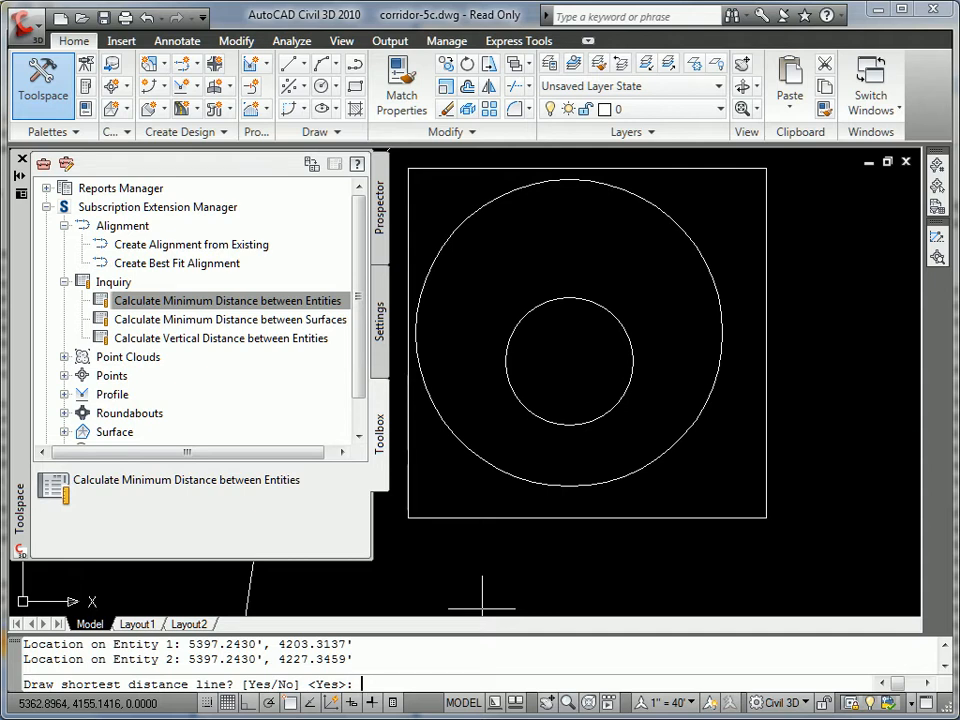
key(Return)
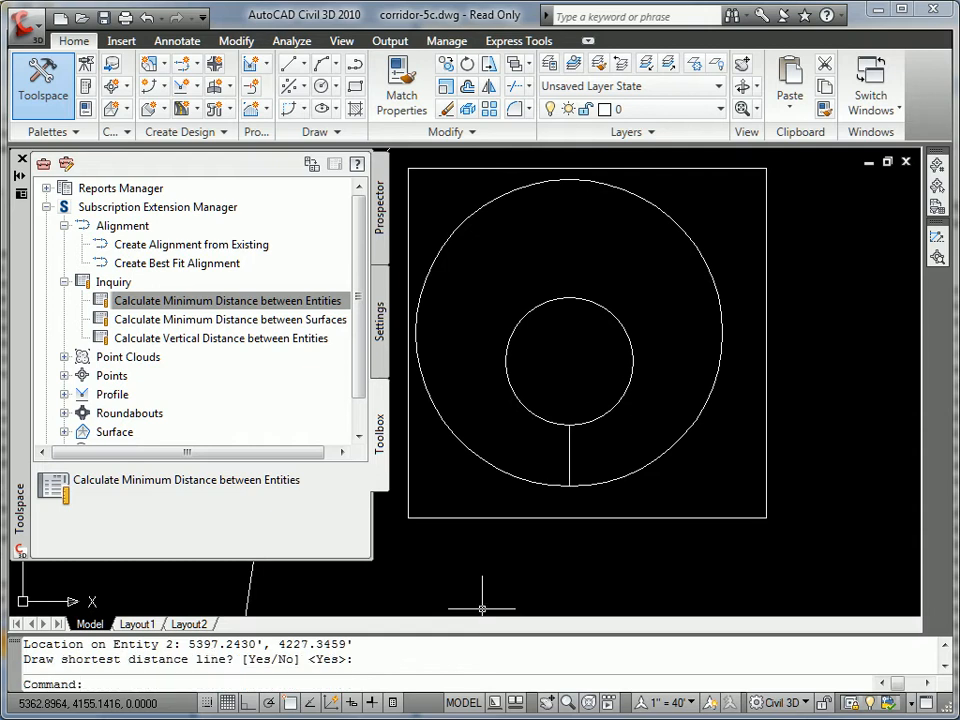
- Calculate the minimum distance between the outer circle and the surrounding square, and draw the shortest distance line
key(Return)
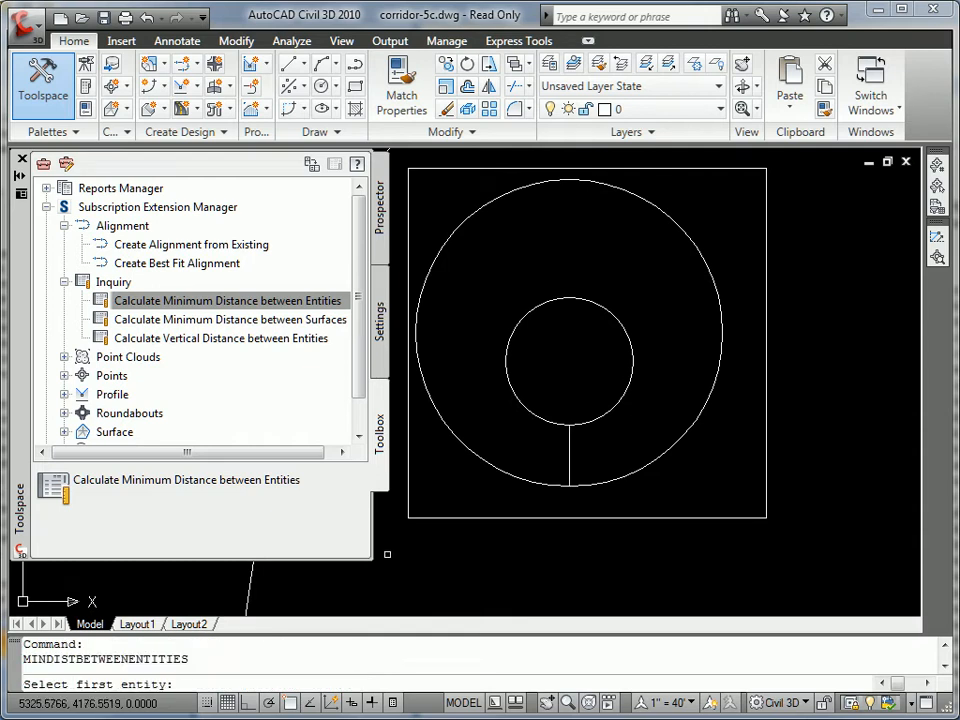
click(480, 459)
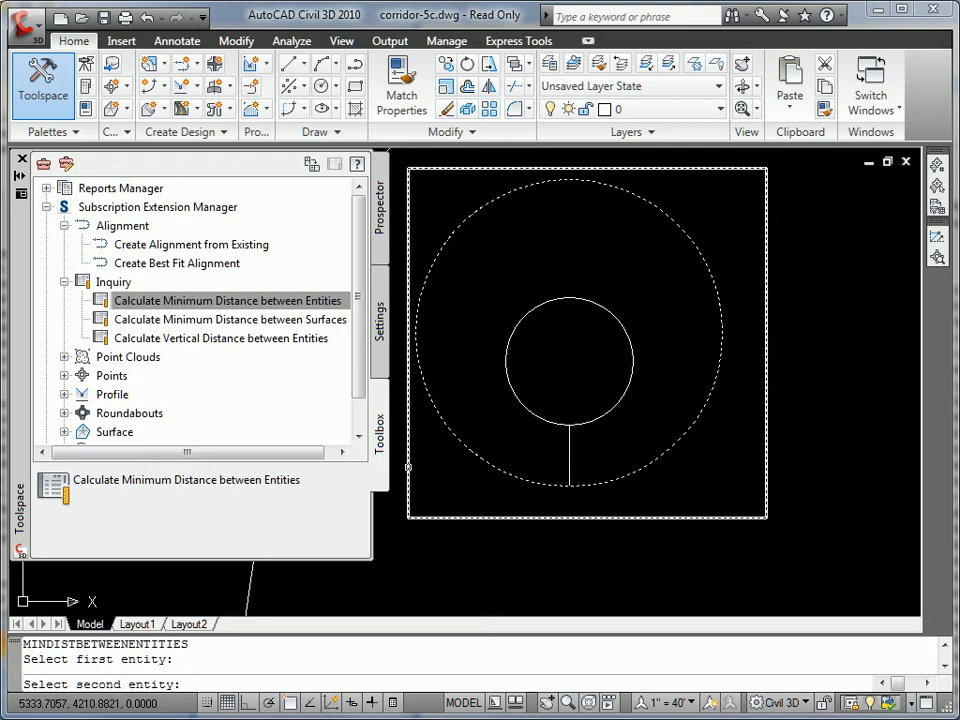
click(408, 465)
key(Return)
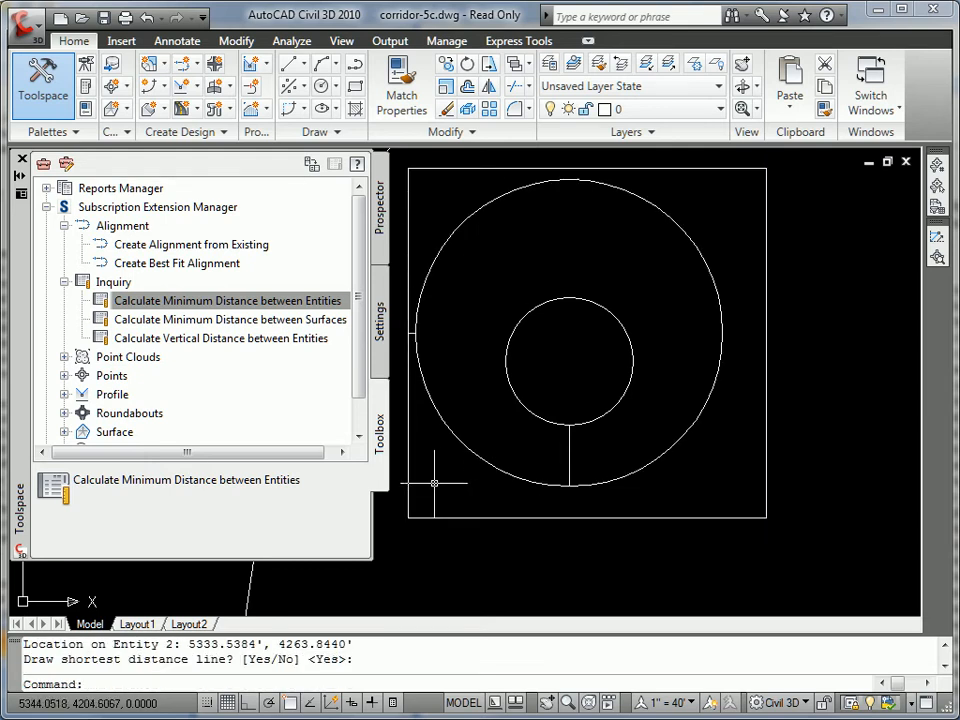
- Calculate the minimum distance between the outer circle and the nearby S-shaped curve, and draw the shortest distance line
middle_drag(428, 474, 544, 541)
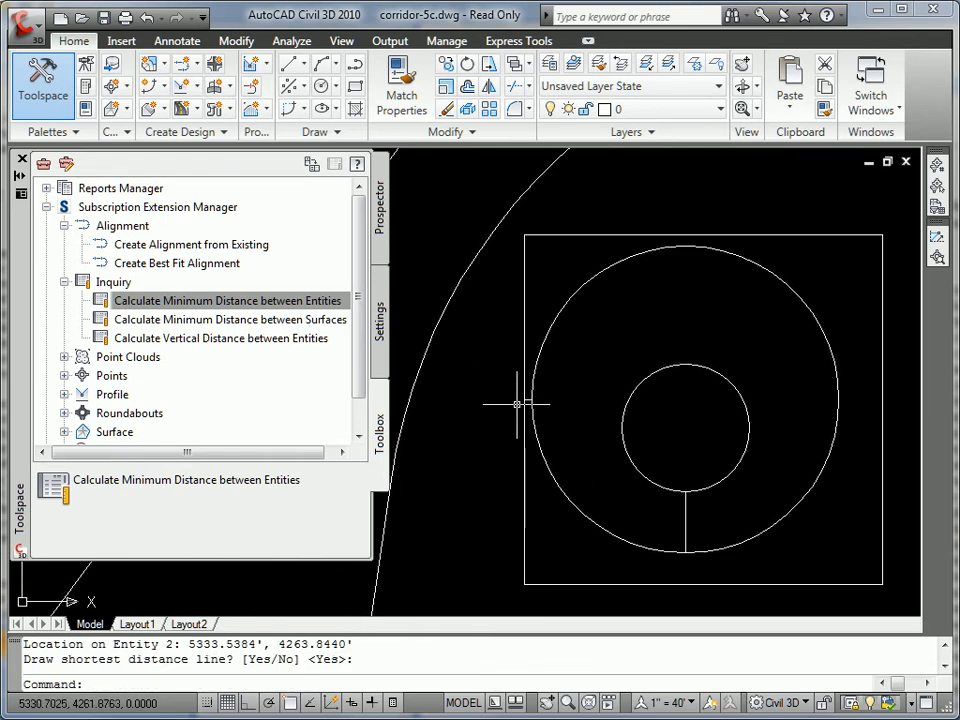
scroll(569, 452, down, 6)
scroll(572, 470, up, 1)
key(Return)
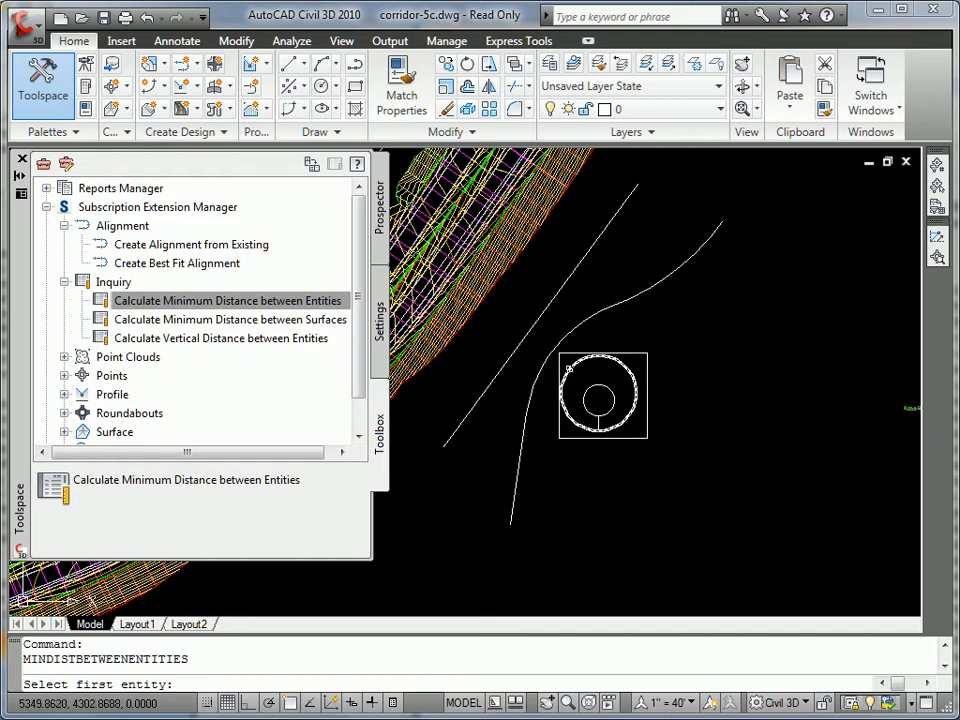
click(568, 370)
click(566, 322)
key(Return)
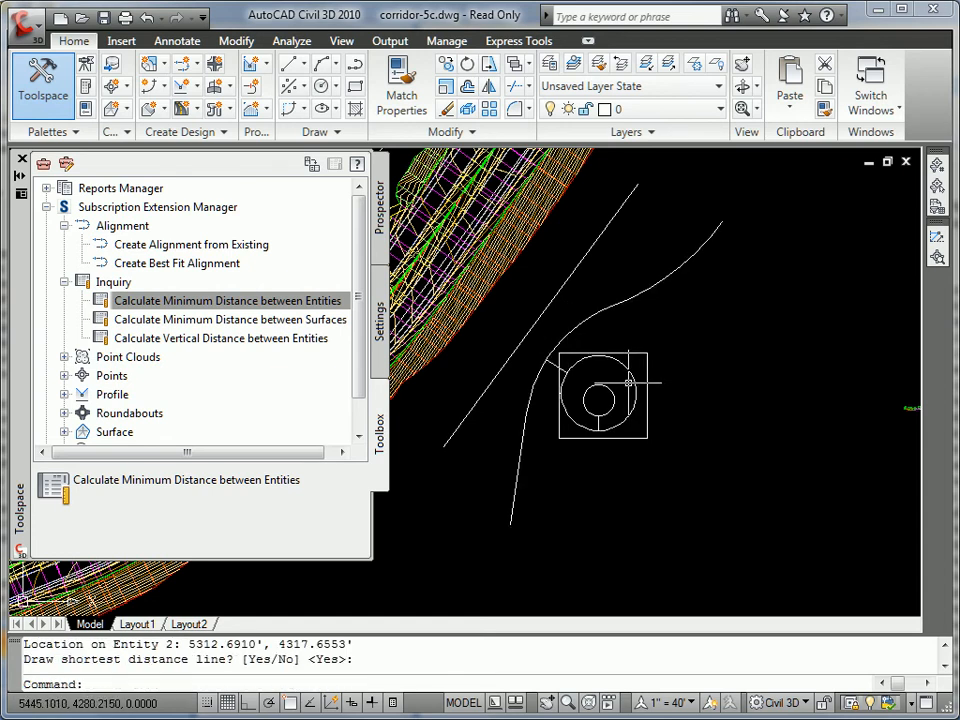
- Calculate the minimum distance between the S-shaped curve and the adjacent straight line, and draw the shortest distance line
key(Return)
click(563, 326)
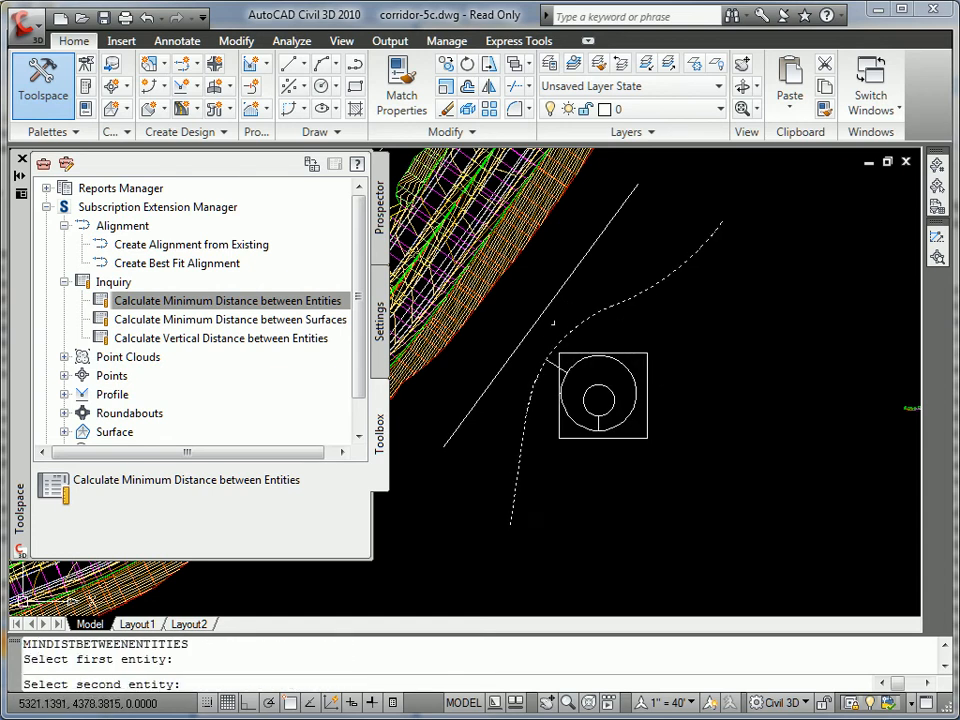
click(542, 319)
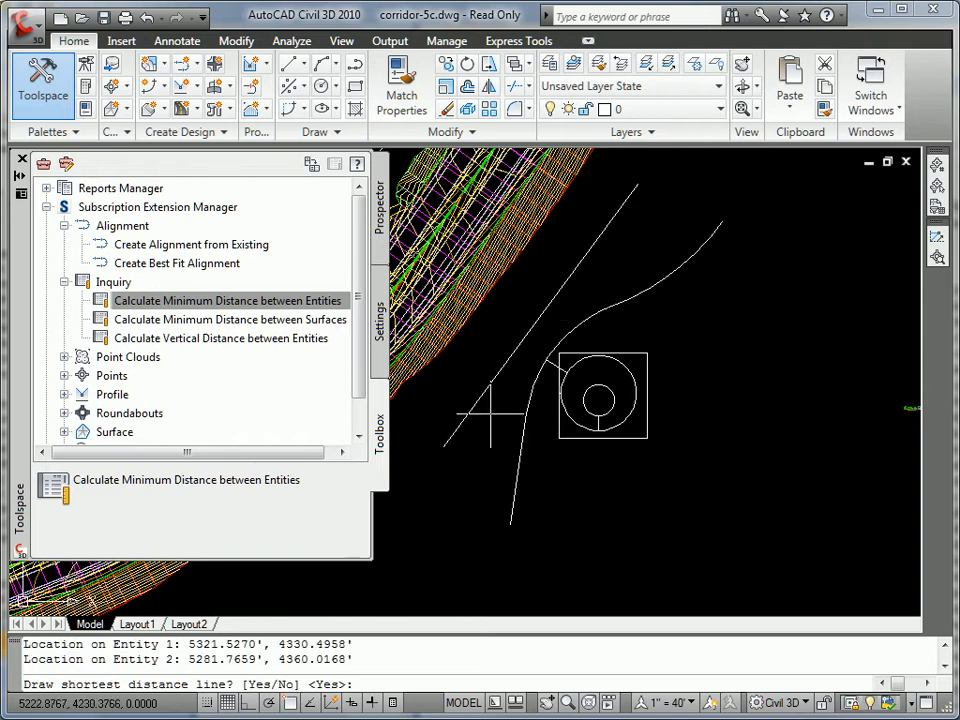
key(Return)
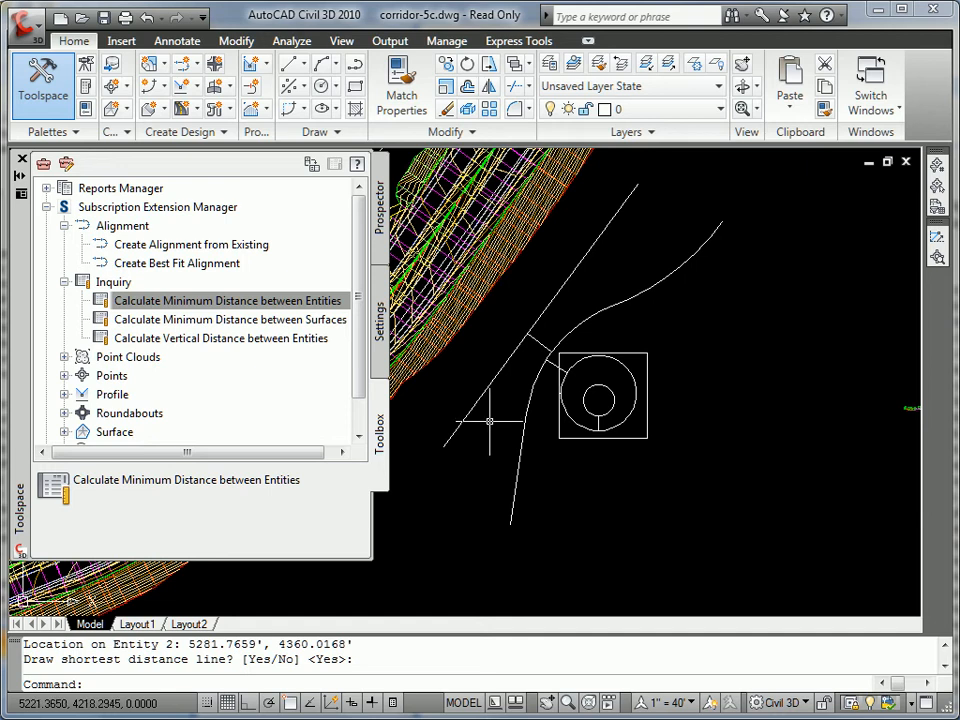
- Start Calculate Minimum Distance between Entities and select the corridor's Daylight feature line along its upper edge as the first entity
middle_drag(583, 493, 771, 525)
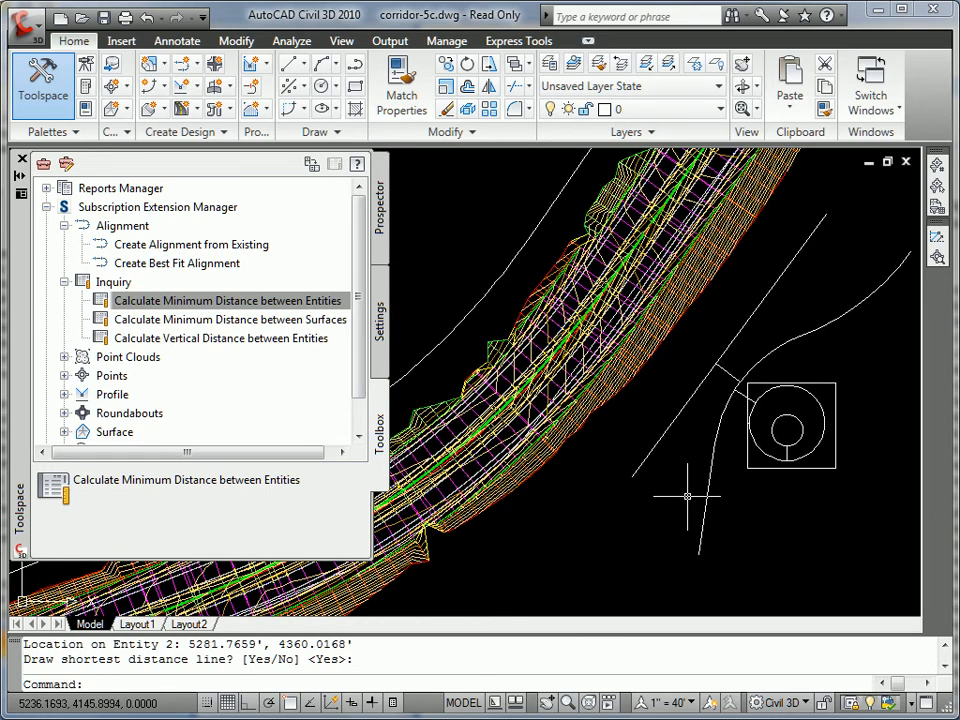
middle_drag(641, 491, 746, 454)
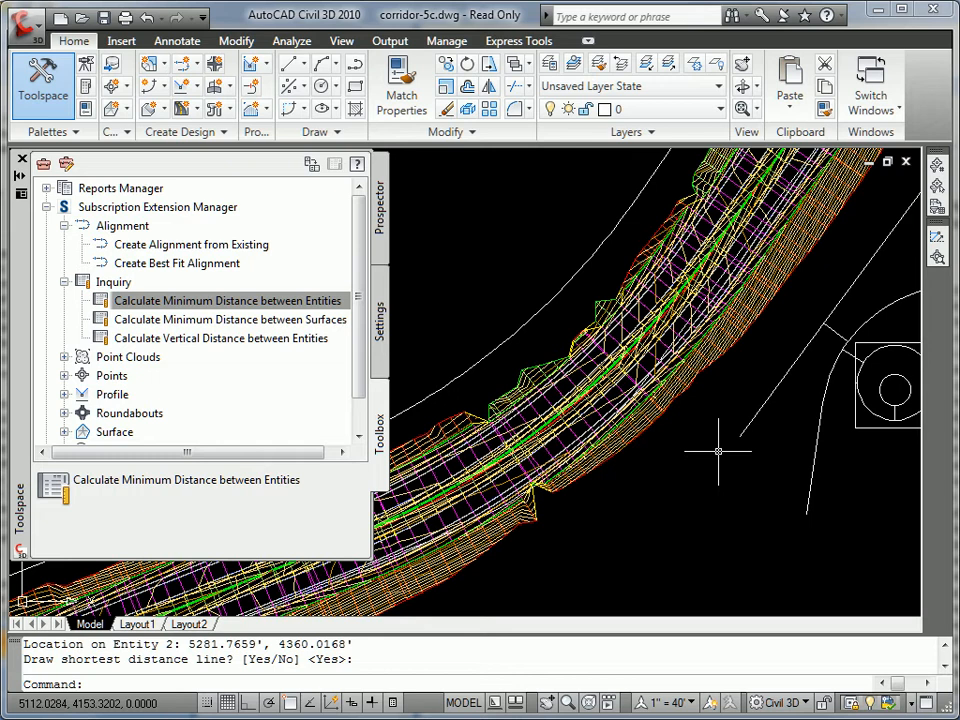
scroll(497, 381, up, 3)
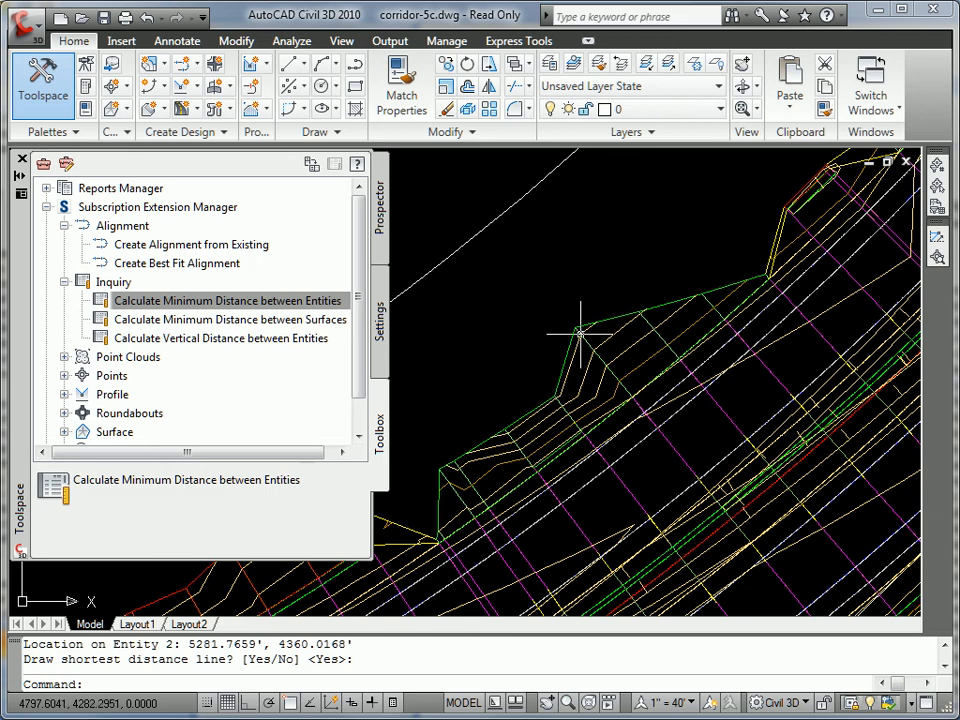
scroll(551, 432, down, 5)
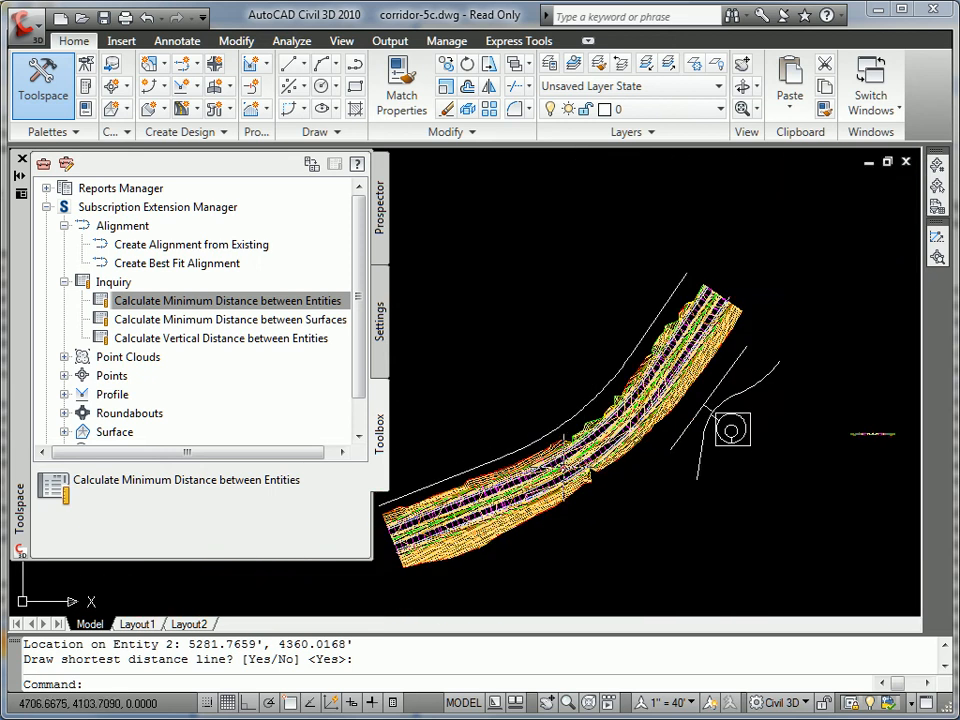
scroll(445, 345, up, 3)
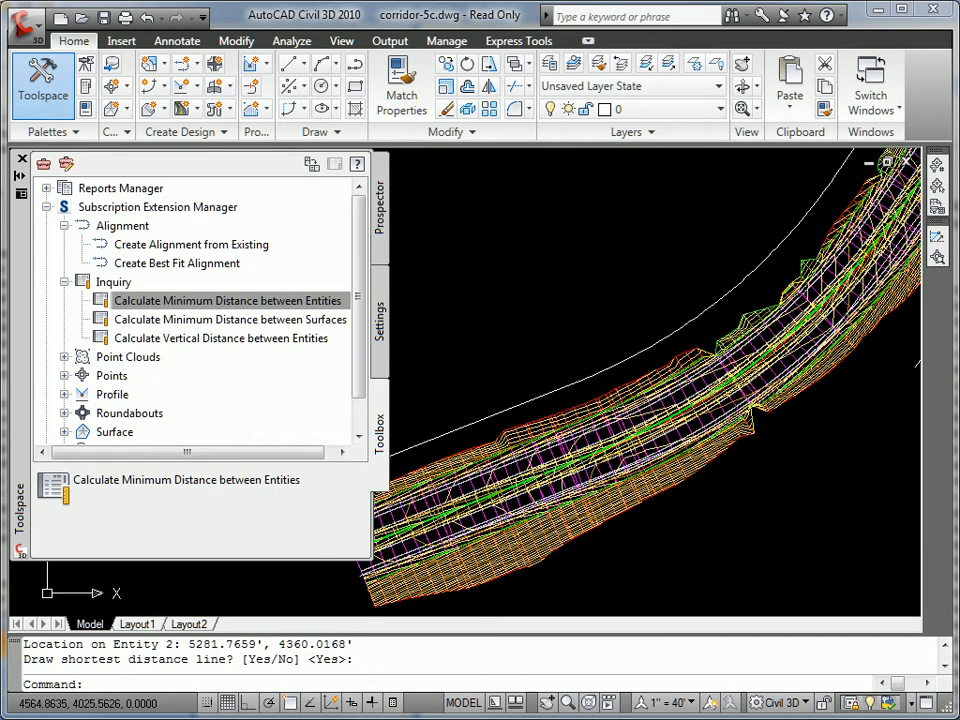
mouse_move(674, 422)
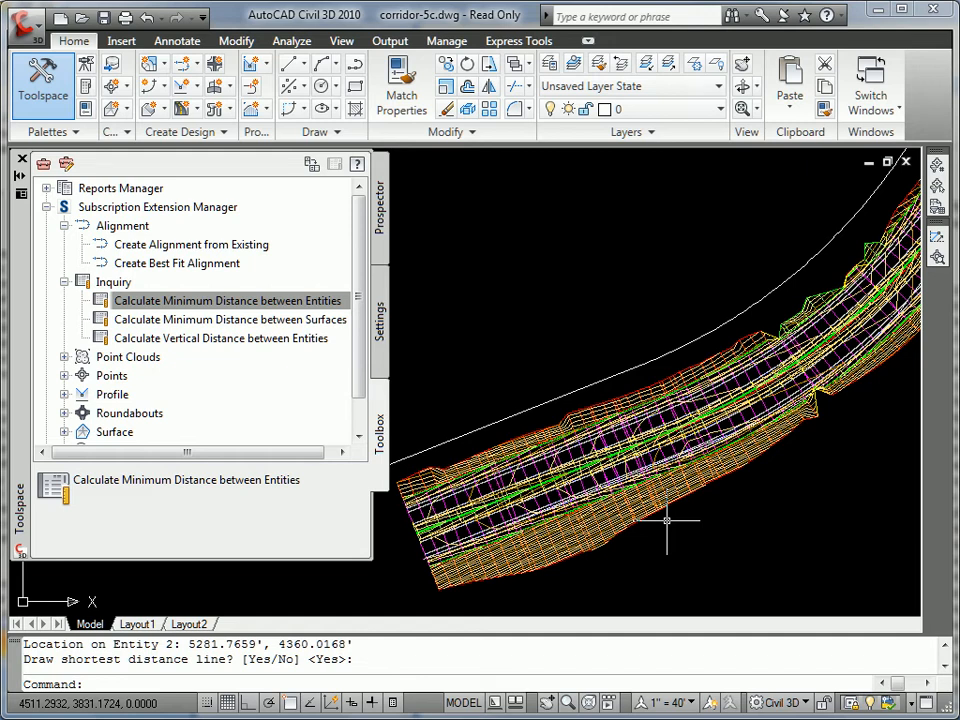
middle_drag(667, 533, 659, 526)
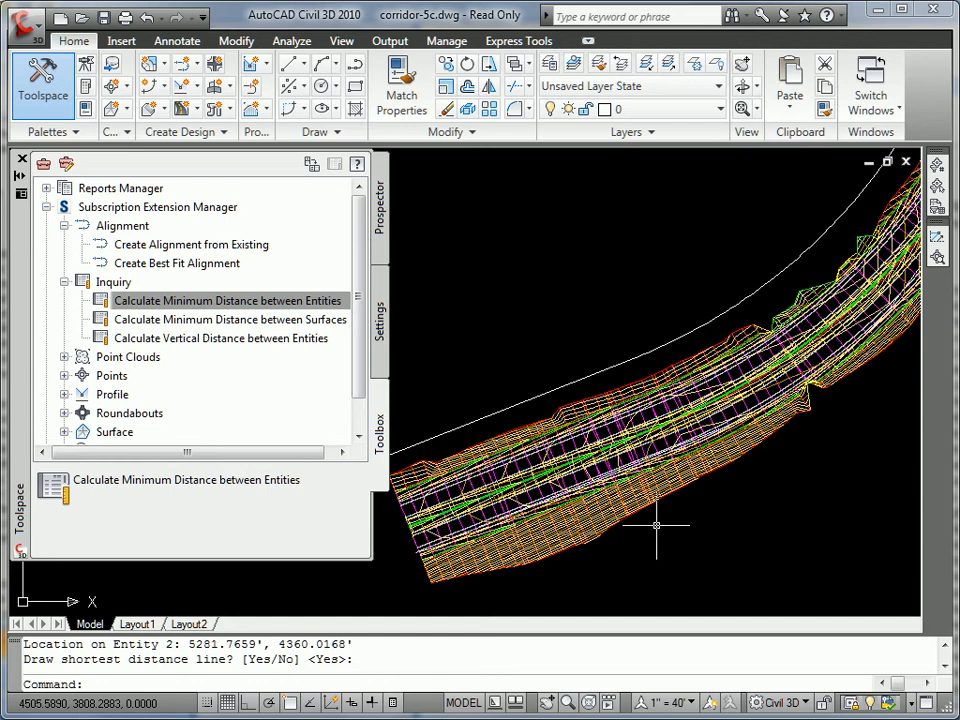
click(330, 300)
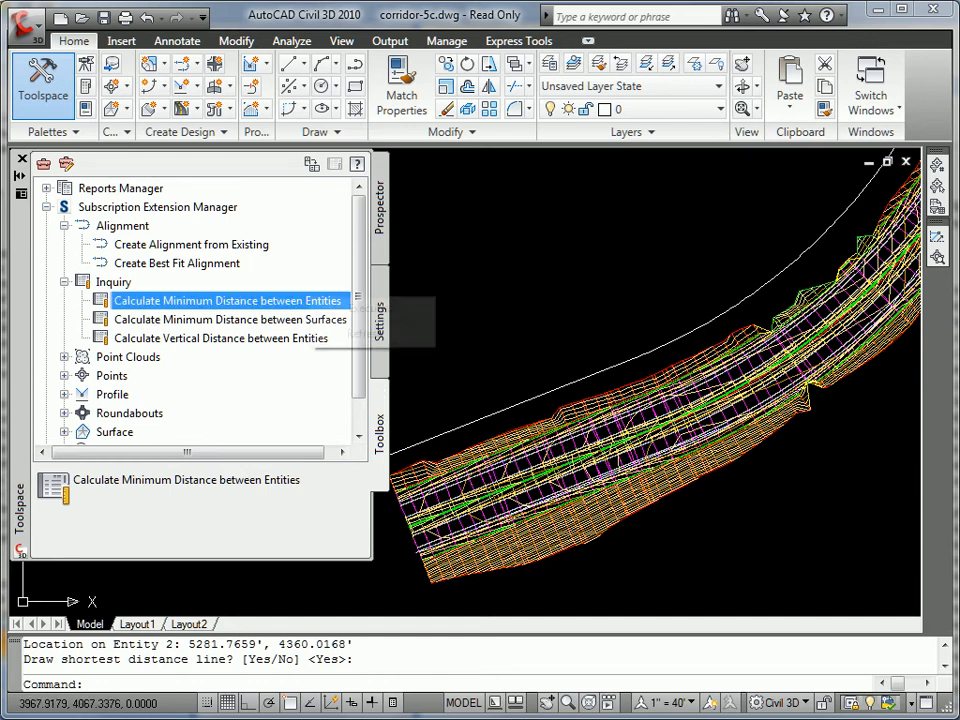
right_click(312, 300)
click(371, 308)
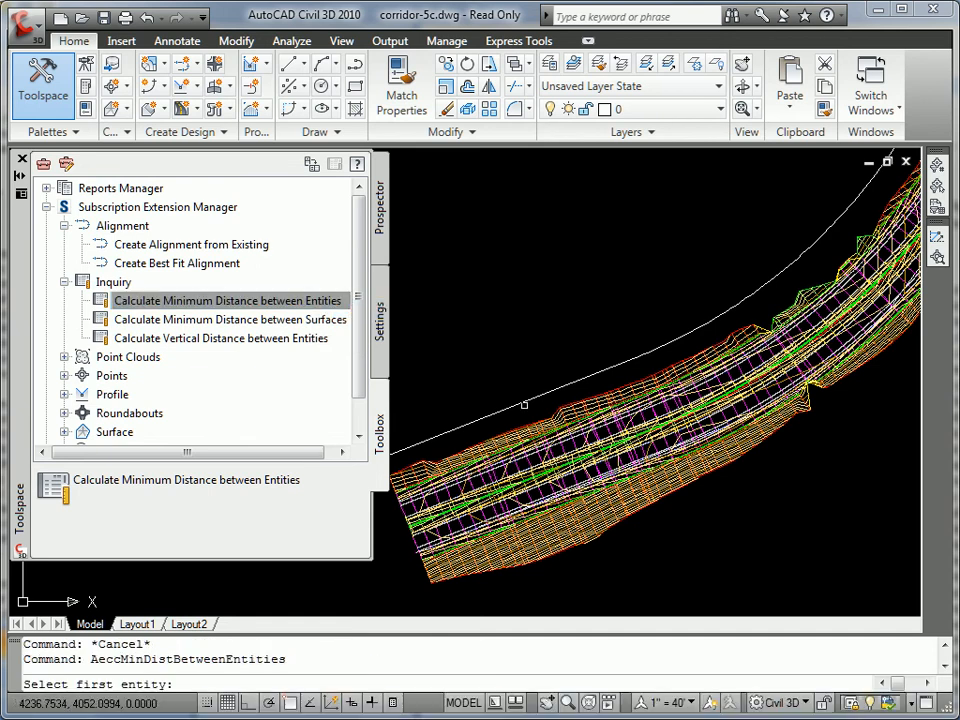
scroll(538, 421, up, 4)
scroll(538, 420, up, 4)
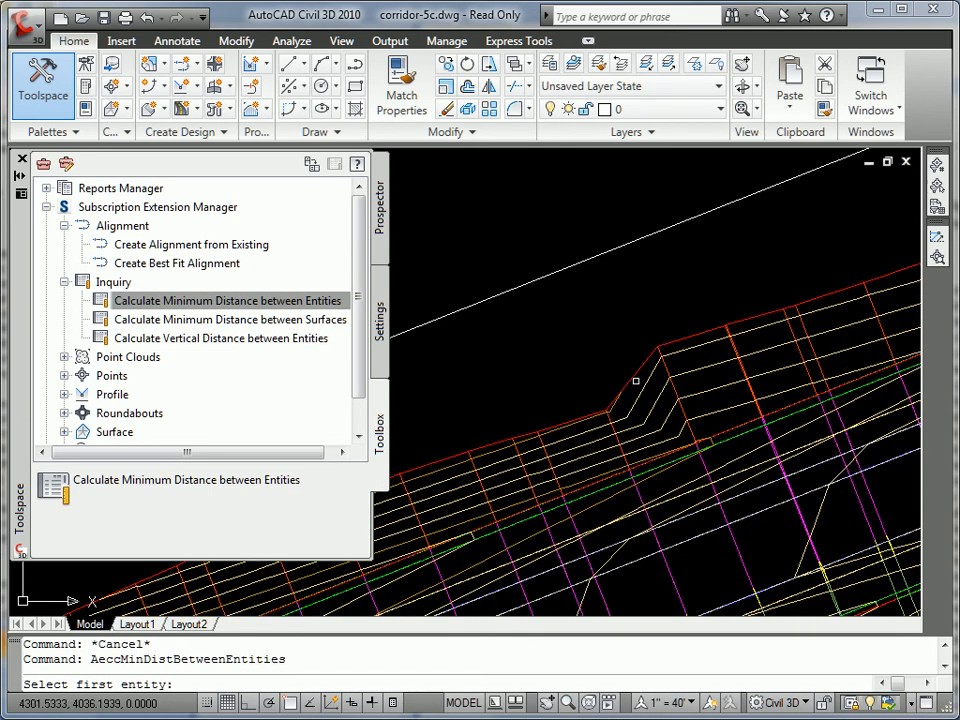
click(707, 330)
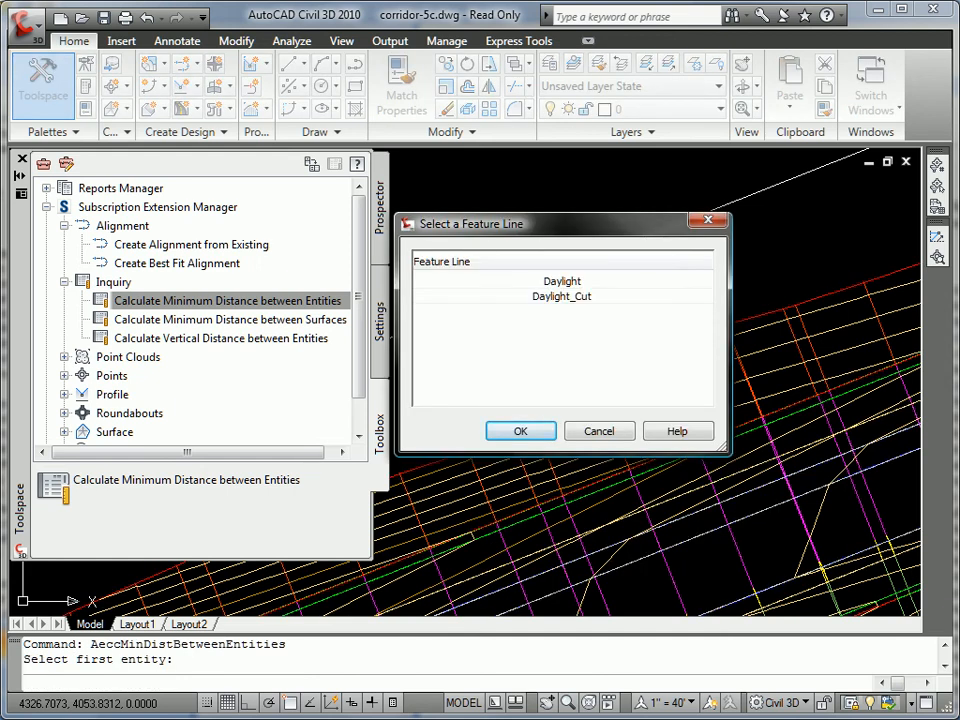
click(562, 281)
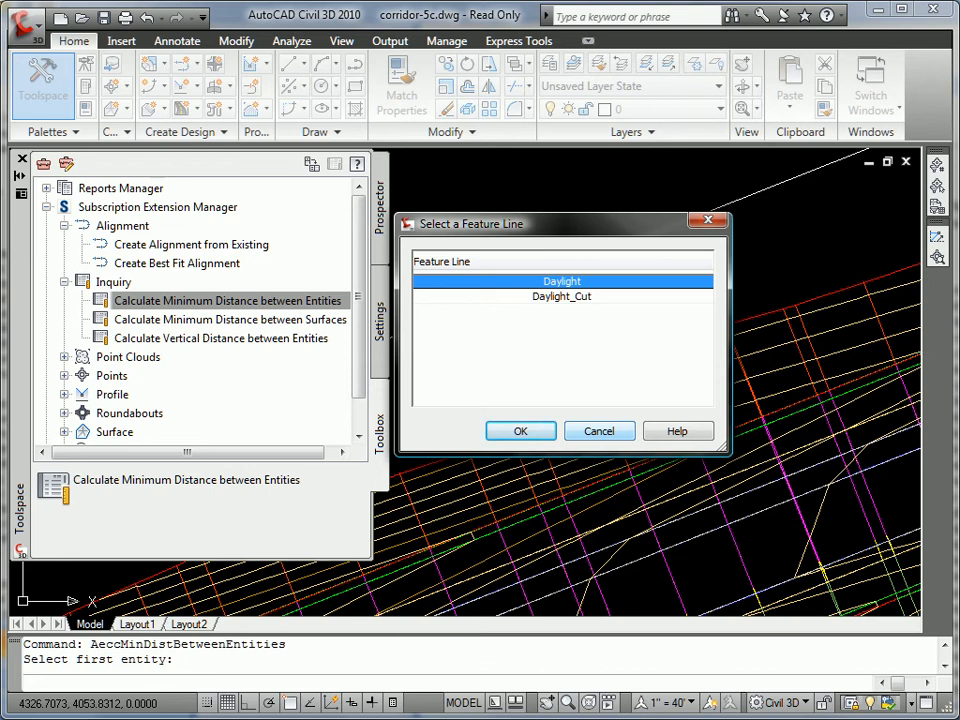
click(520, 431)
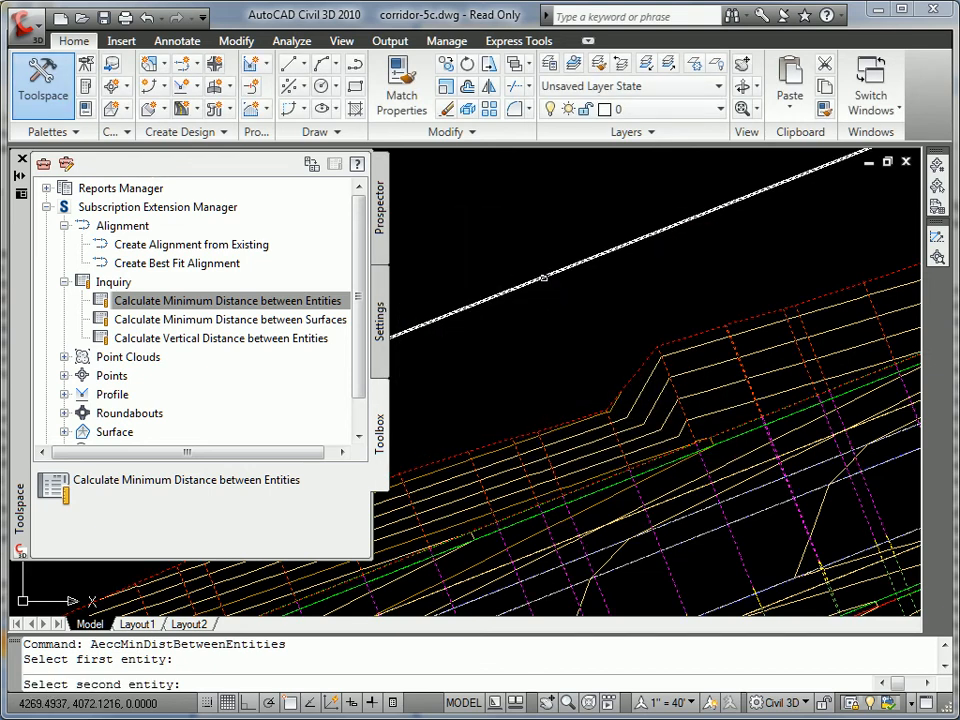
- Select the long curved line beside the corridor as the second entity and draw the shortest distance line
click(543, 278)
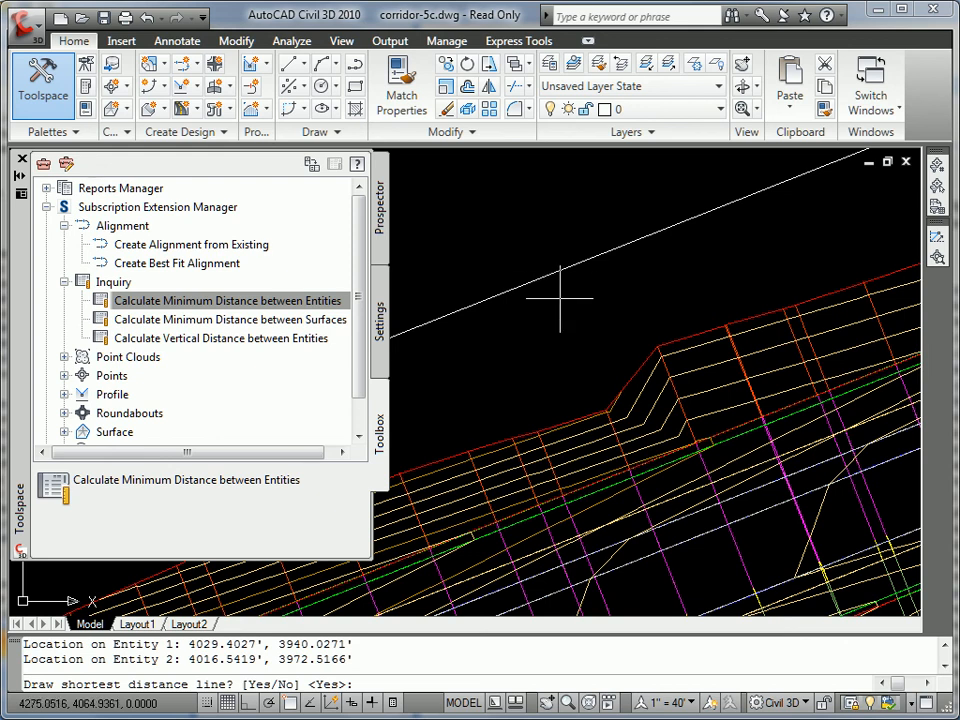
key(Return)
scroll(556, 358, down, 2)
scroll(514, 405, up, 5)
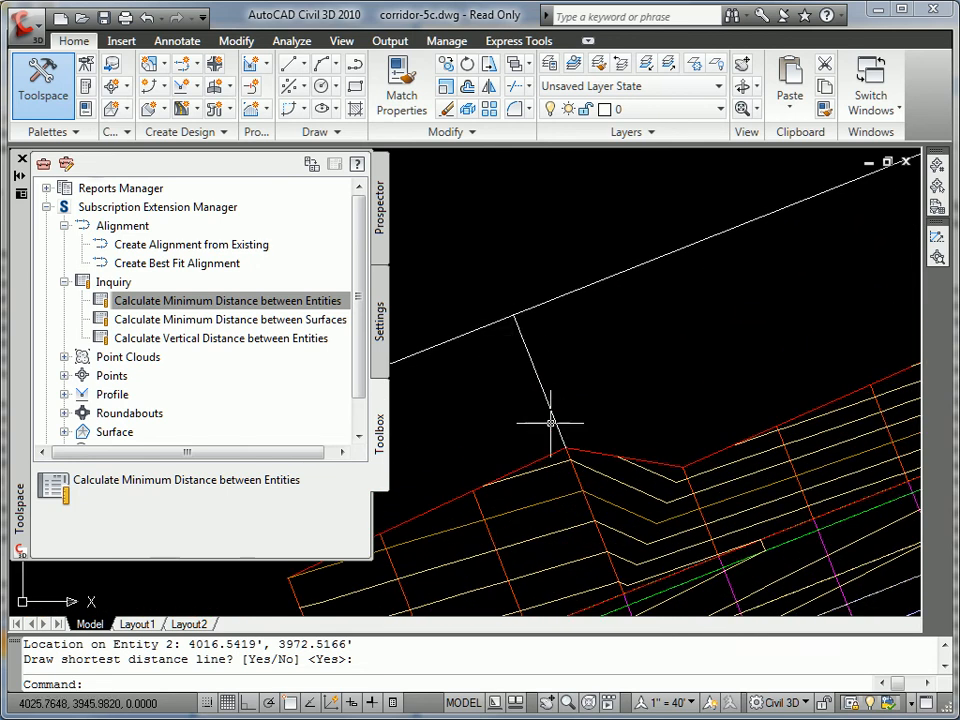
- Review the reported minimum distance between the Daylight feature line and the curved line in the text window
scroll(552, 408, down, 4)
scroll(600, 390, down, 5)
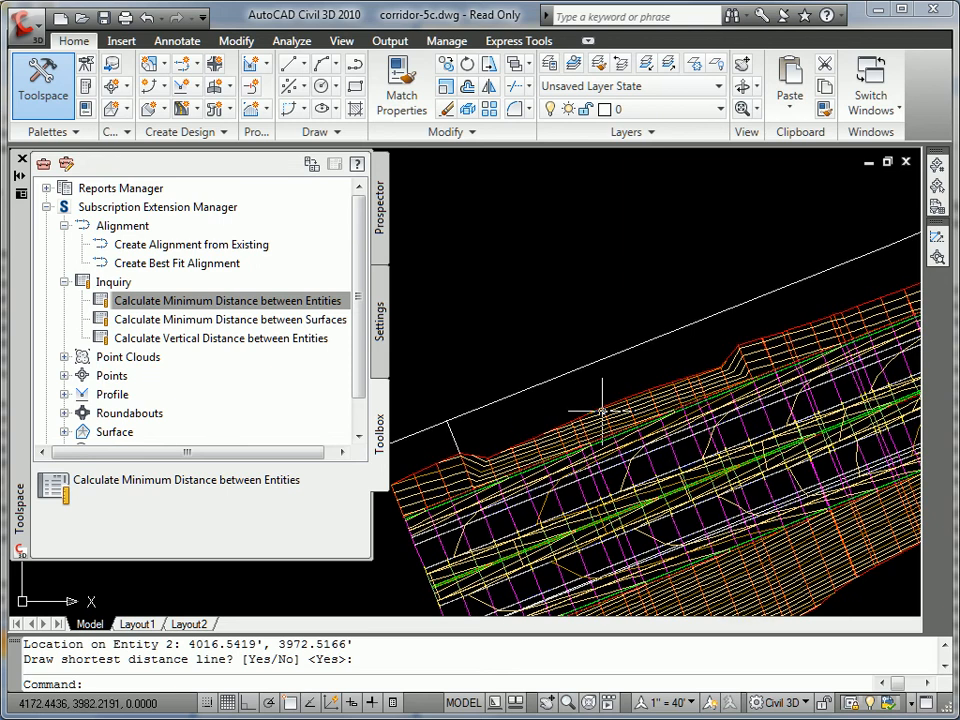
mouse_move(716, 353)
middle_down()
mouse_move(673, 409)
mouse_move(696, 386)
middle_up()
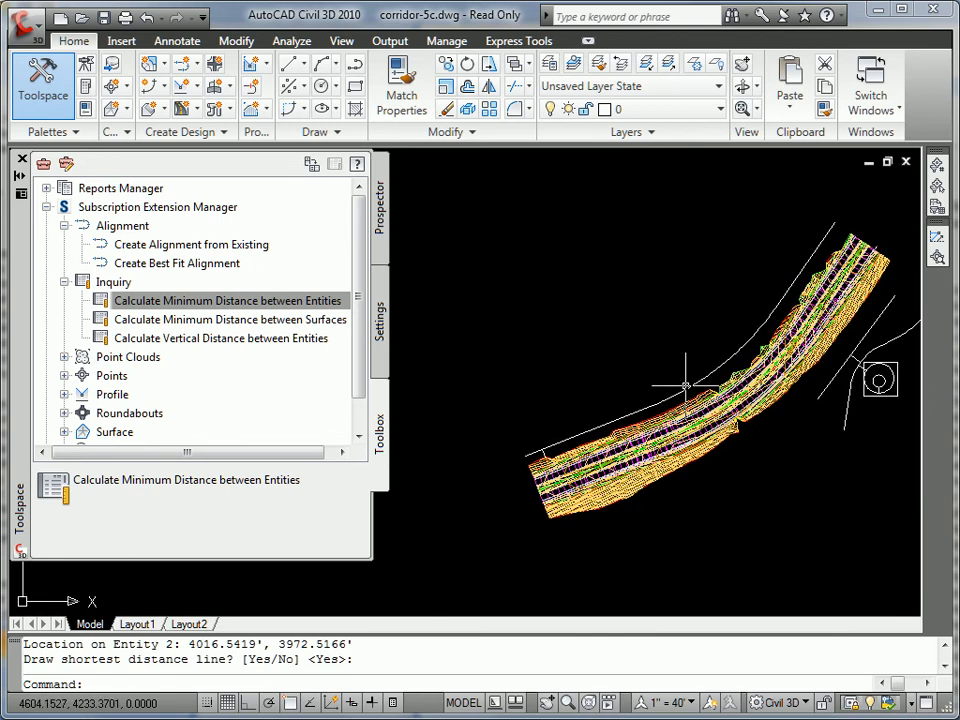
key(F2)
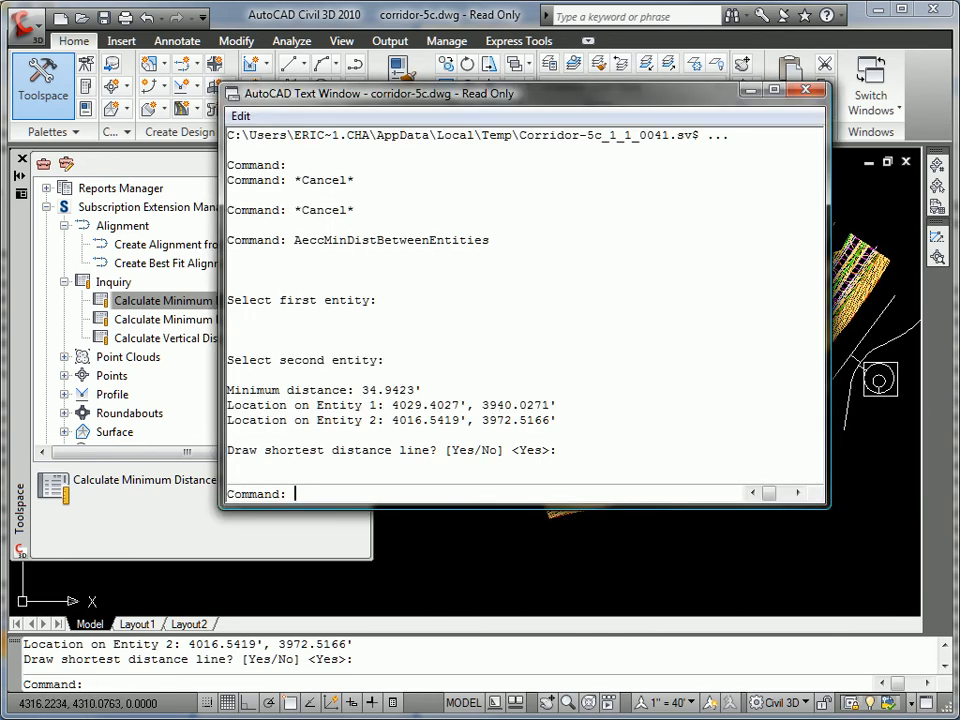
drag(422, 390, 362, 390)
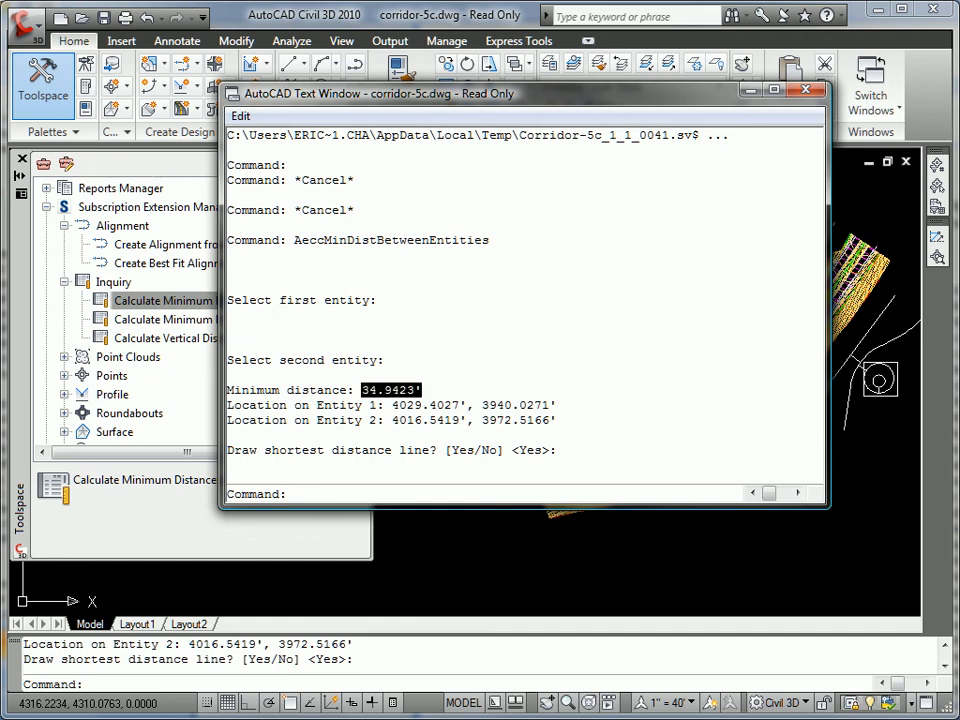